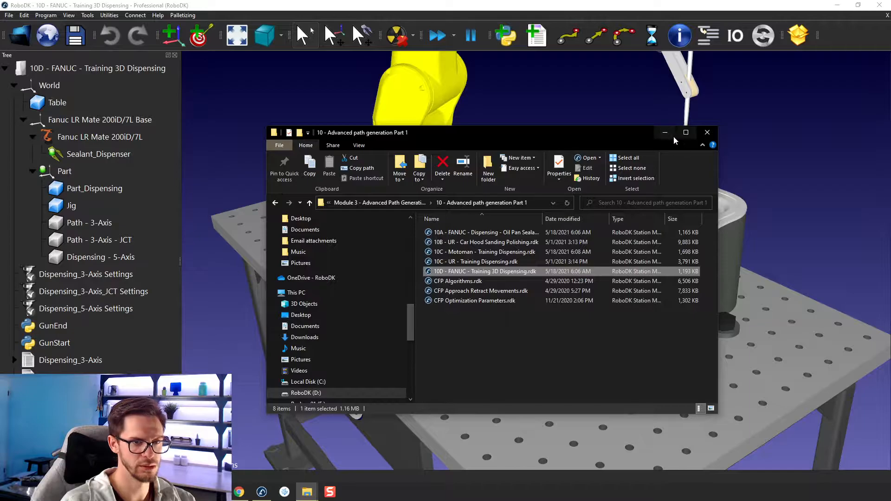
# Step: Make the Path - 3-Axis curve object visible on the dispensing part
pyautogui.moveTo(575, 271); pyautogui.dragTo(548, 256, button='right')
pyautogui.scroll(2, 554, 232)
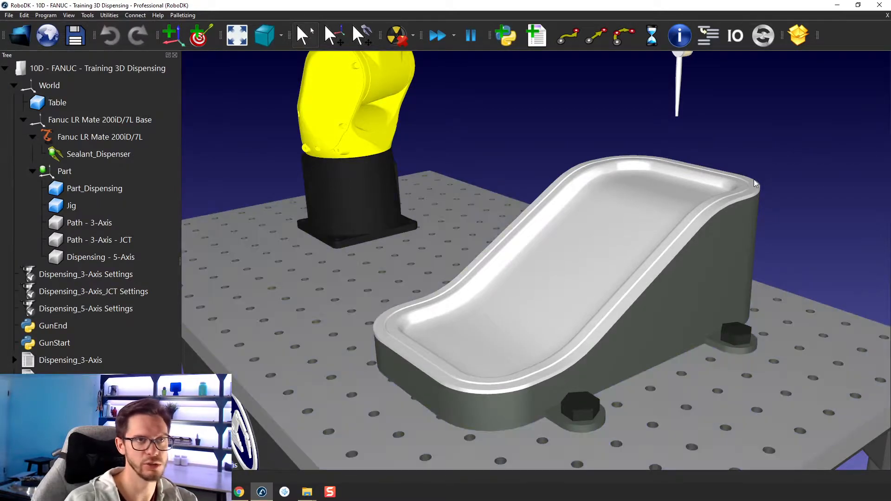
pyautogui.rightClick(95, 222)
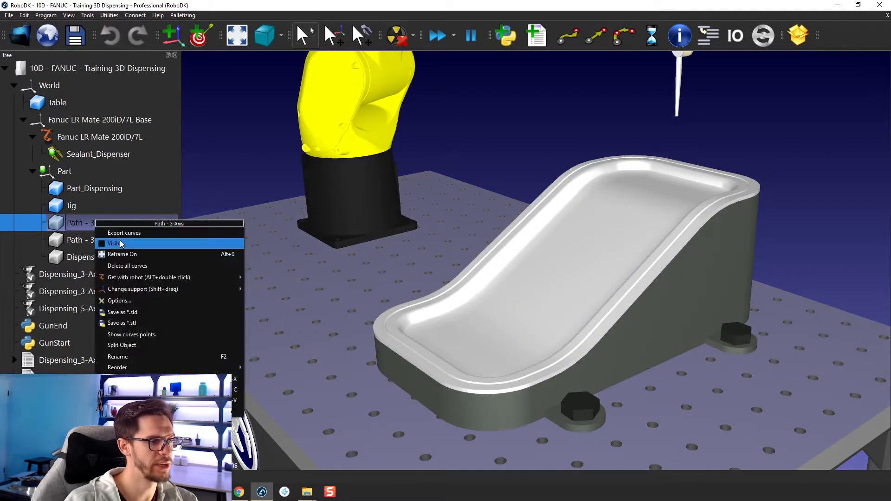
pyautogui.click(120, 240)
pyautogui.moveTo(703, 277); pyautogui.dragTo(642, 277, button='right')
pyautogui.scroll(3, 642, 270)
pyautogui.moveTo(641, 253); pyautogui.dragTo(603, 243, button='middle')
pyautogui.moveTo(603, 243)
pyautogui.mouseDown(button='right')
pyautogui.moveTo(569, 194)
pyautogui.moveTo(605, 253)
pyautogui.mouseUp(button='right')
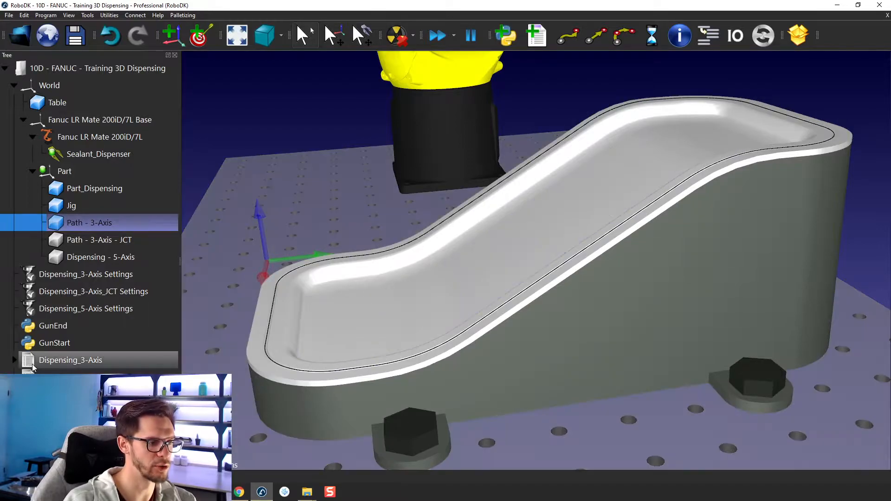
# Step: Run the Dispensing_3-Axis program and watch the dispenser tip follow the part's rim
pyautogui.click(33, 364)
pyautogui.scroll(-3, 517, 204)
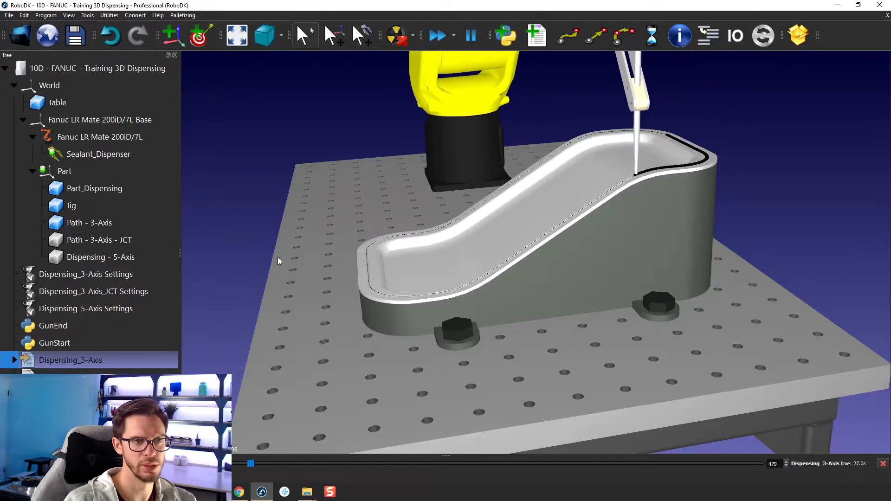
pyautogui.scroll(3, 477, 274)
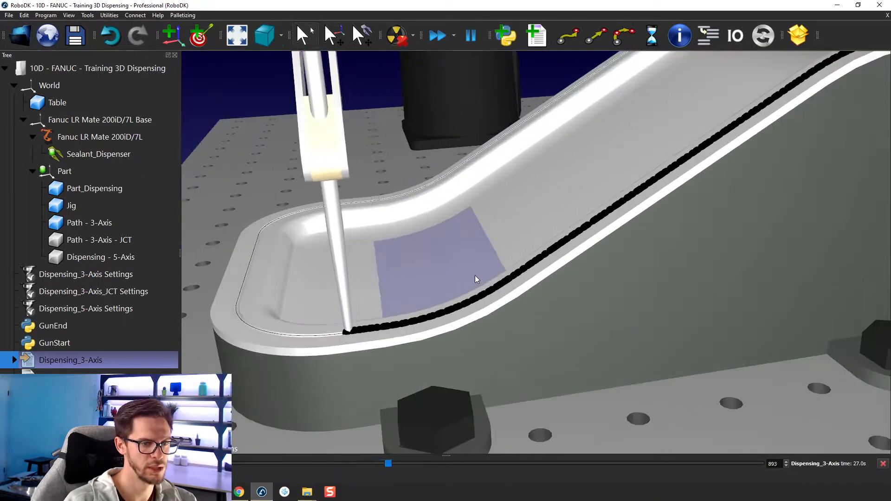
pyautogui.scroll(-5, 476, 275)
# Step: Reduce the simulation speed slightly while the Dispensing_3-Axis program is running
pyautogui.click(453, 35)
pyautogui.moveTo(461, 64); pyautogui.dragTo(452, 65)
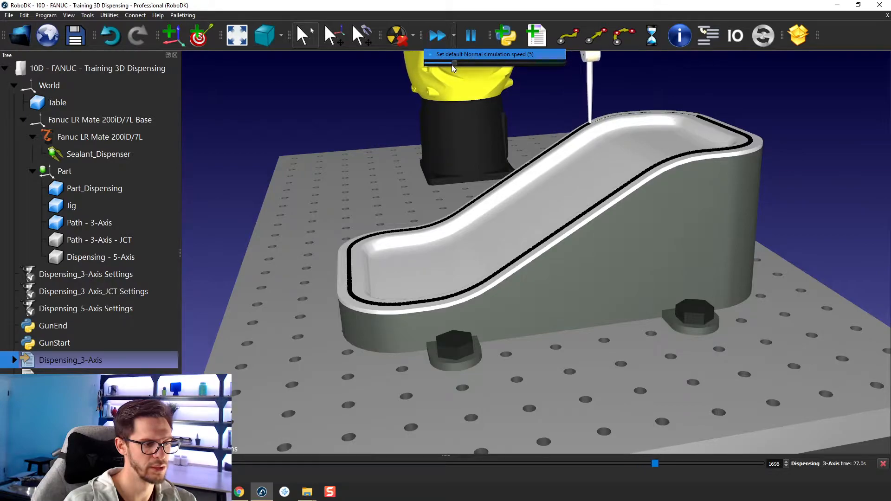
pyautogui.click(303, 129)
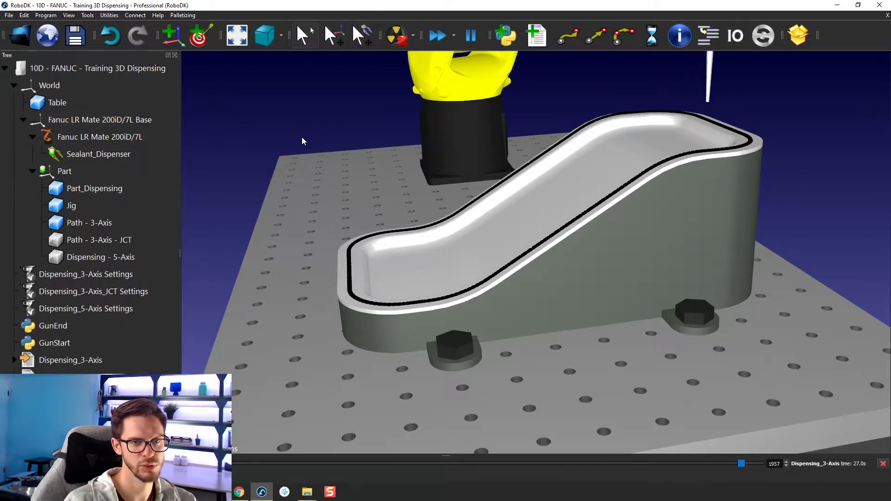
# Step: Rerun the Dispensing_3-Axis program to examine the whole robot's motion, and clear the simulated sealant trace
pyautogui.doubleClick(92, 360)
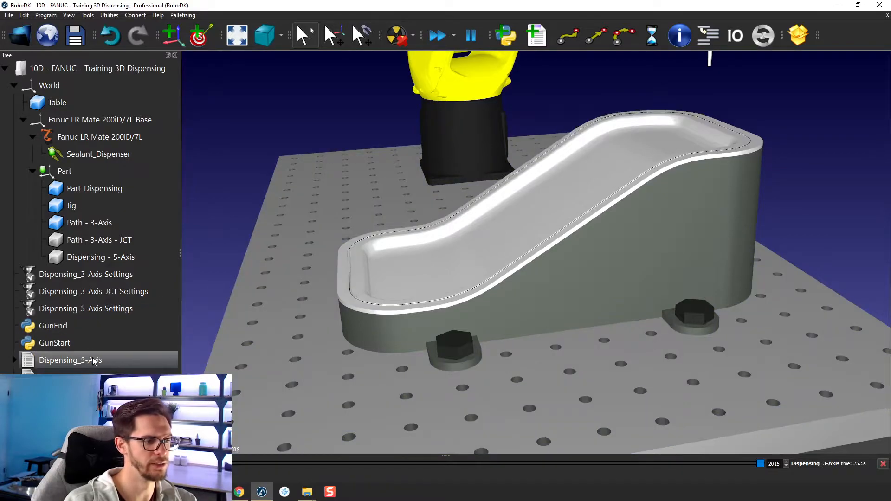
pyautogui.scroll(-5, 336, 295)
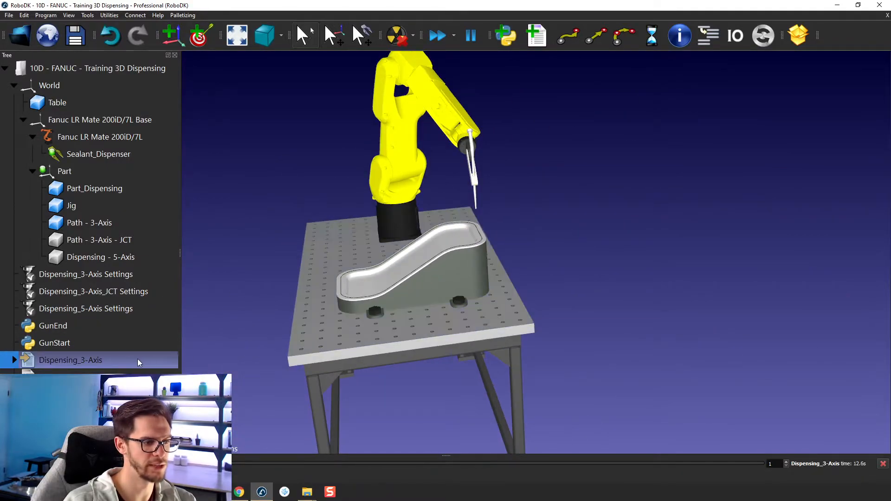
pyautogui.click(15, 360)
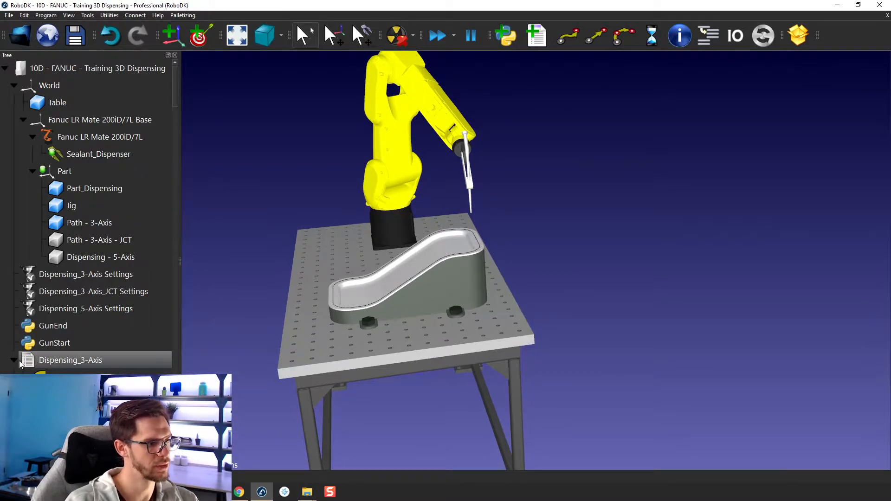
pyautogui.doubleClick(26, 365)
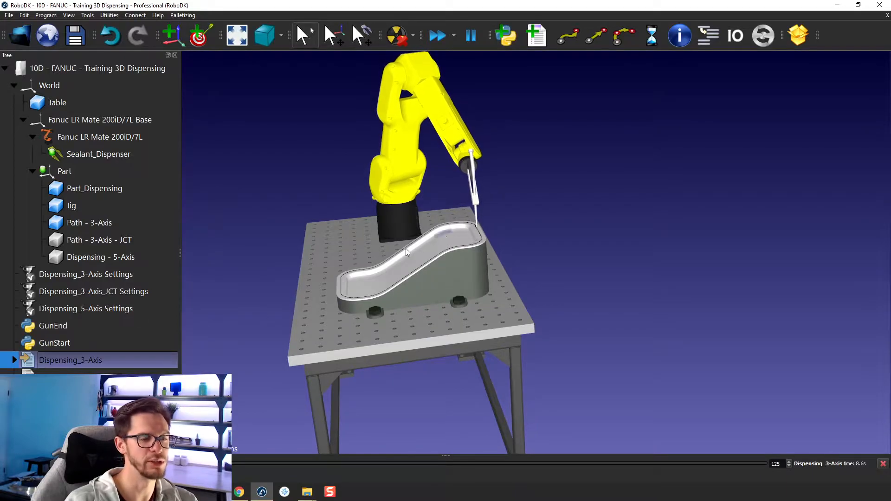
pyautogui.scroll(5, 389, 274)
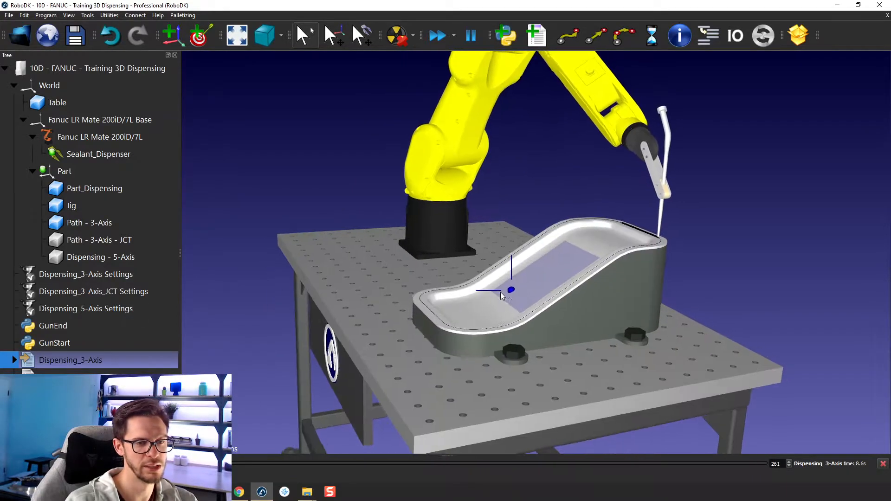
pyautogui.scroll(-2, 445, 299)
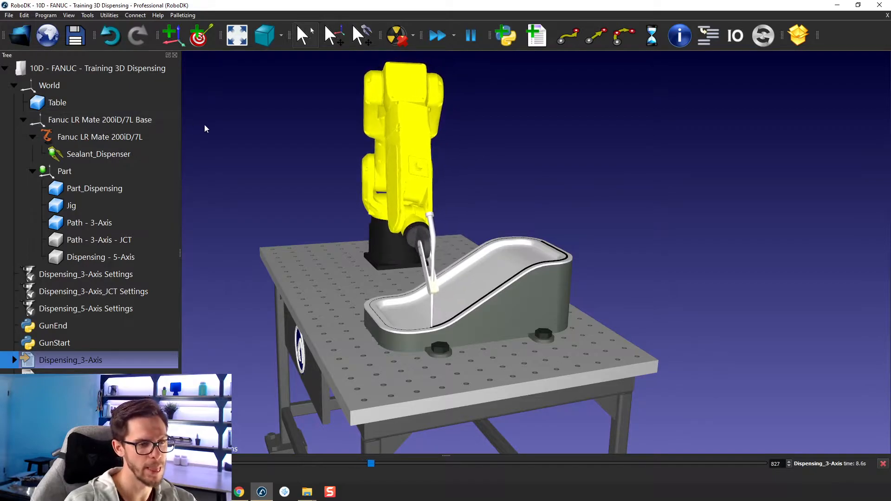
pyautogui.moveTo(252, 149); pyautogui.dragTo(370, 295)
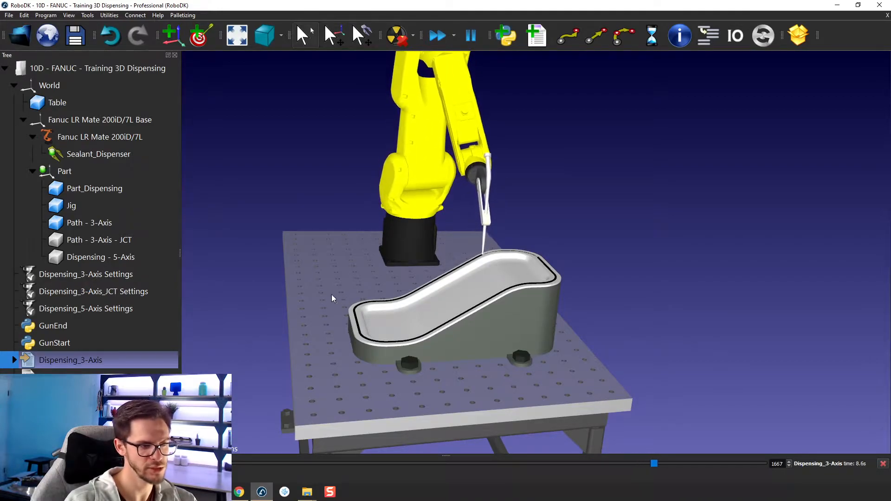
pyautogui.press('Escape')
pyautogui.press('Escape')
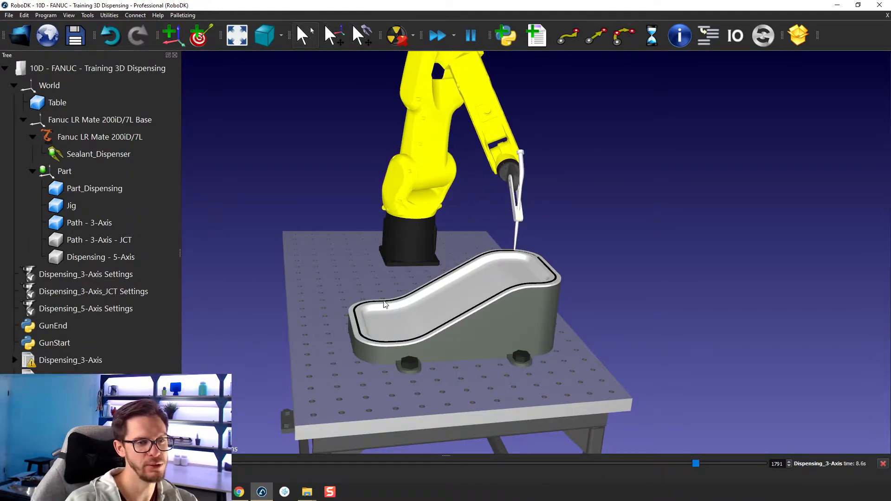
# Step: Hide the Path - 3-Axis curve object and make Dispensing - 5-Axis visible on the part
pyautogui.scroll(3, 424, 318)
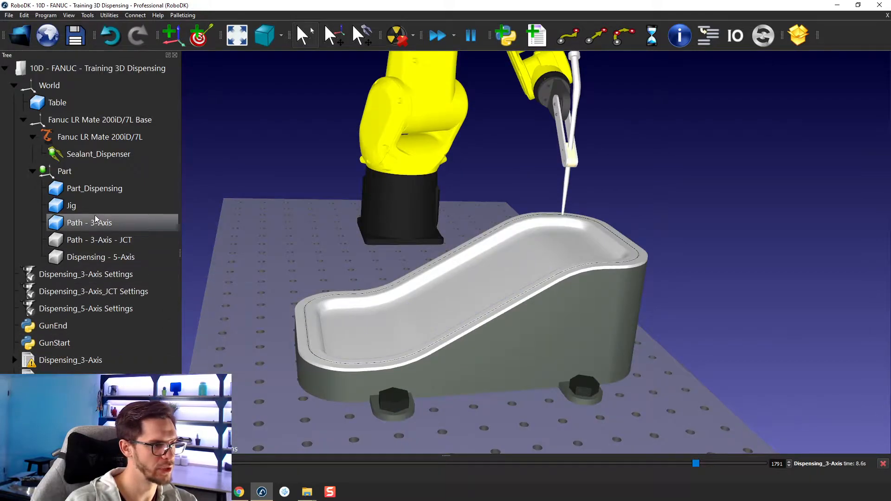
pyautogui.rightClick(95, 217)
pyautogui.click(111, 237)
pyautogui.click(105, 255)
pyautogui.rightClick(105, 254)
pyautogui.click(125, 278)
pyautogui.click(312, 177)
pyautogui.scroll(3, 333, 342)
pyautogui.moveTo(418, 330); pyautogui.dragTo(380, 243)
pyautogui.moveTo(381, 242); pyautogui.dragTo(444, 317, button='right')
pyautogui.moveTo(546, 266)
pyautogui.mouseDown(button='right')
pyautogui.moveTo(511, 257)
pyautogui.moveTo(474, 307)
pyautogui.moveTo(502, 278)
pyautogui.moveTo(494, 253)
pyautogui.moveTo(491, 274)
pyautogui.mouseUp(button='right')
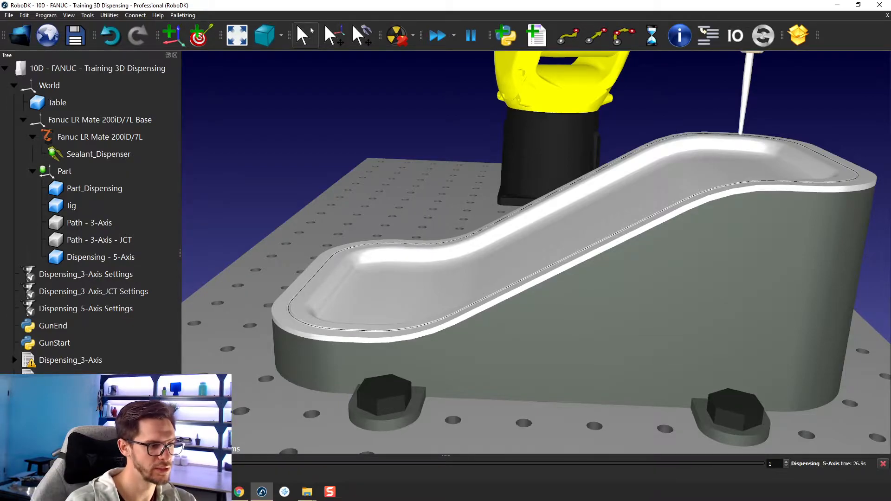
# Step: Run the Dispensing_5-Axis program to examine the tool orientation along the rim, and clear the simulated sealant trace
pyautogui.scroll(-1, 69, 343)
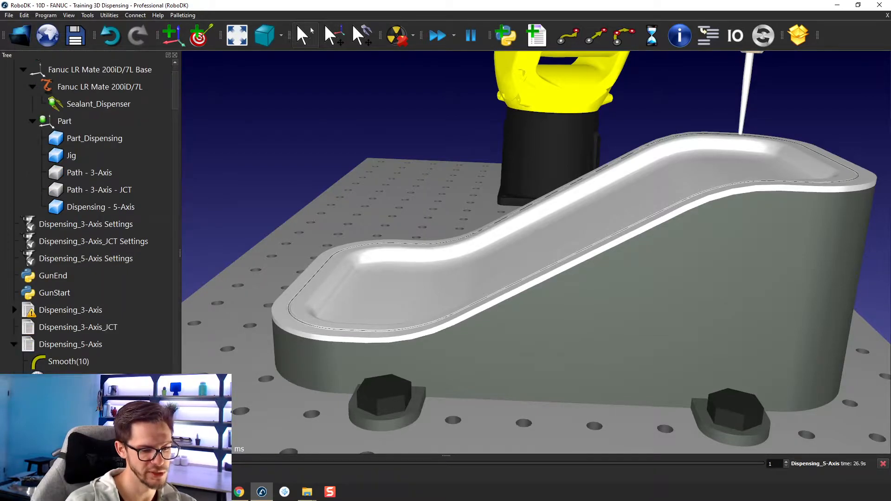
pyautogui.scroll(1, 14, 348)
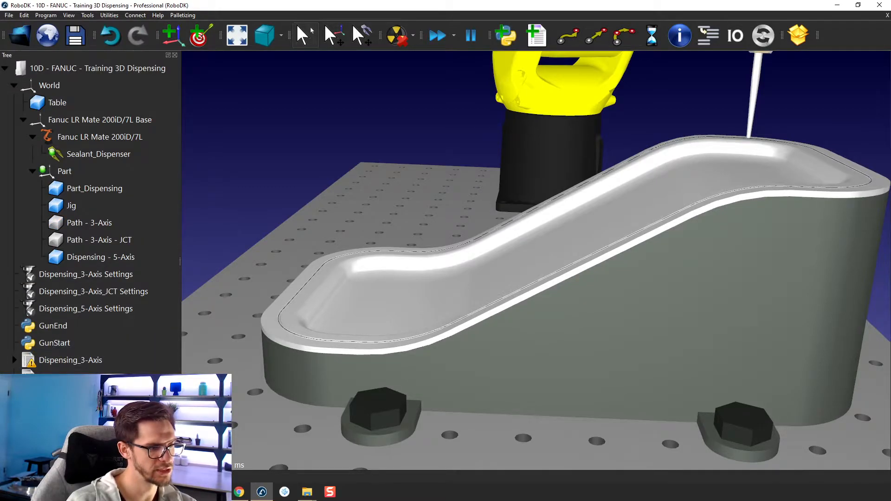
pyautogui.doubleClick(70, 394)
pyautogui.moveTo(401, 219)
pyautogui.mouseDown(button='middle')
pyautogui.moveTo(356, 236)
pyautogui.moveTo(379, 250)
pyautogui.moveTo(430, 245)
pyautogui.mouseUp(button='middle')
pyautogui.scroll(-3, 351, 236)
pyautogui.moveTo(430, 245)
pyautogui.mouseDown(button='right')
pyautogui.moveTo(476, 242)
pyautogui.moveTo(419, 257)
pyautogui.moveTo(413, 250)
pyautogui.mouseUp(button='right')
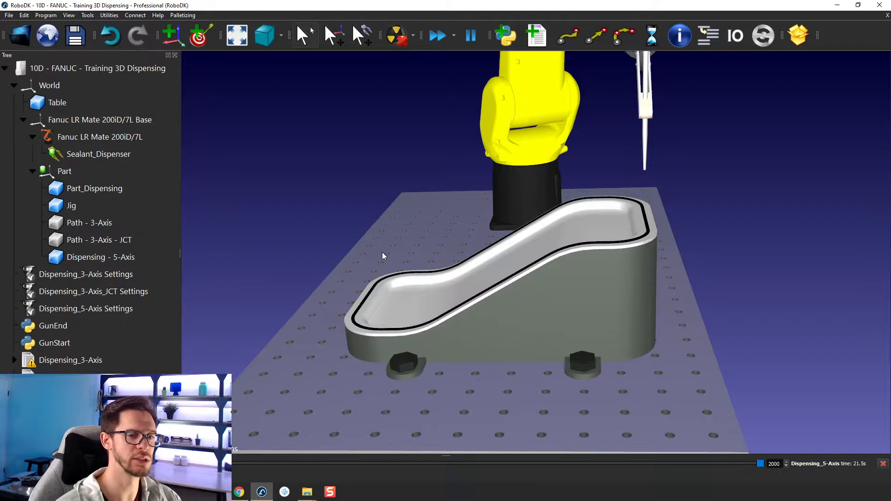
pyautogui.press('Escape')
pyautogui.press('Escape')
pyautogui.press('Escape')
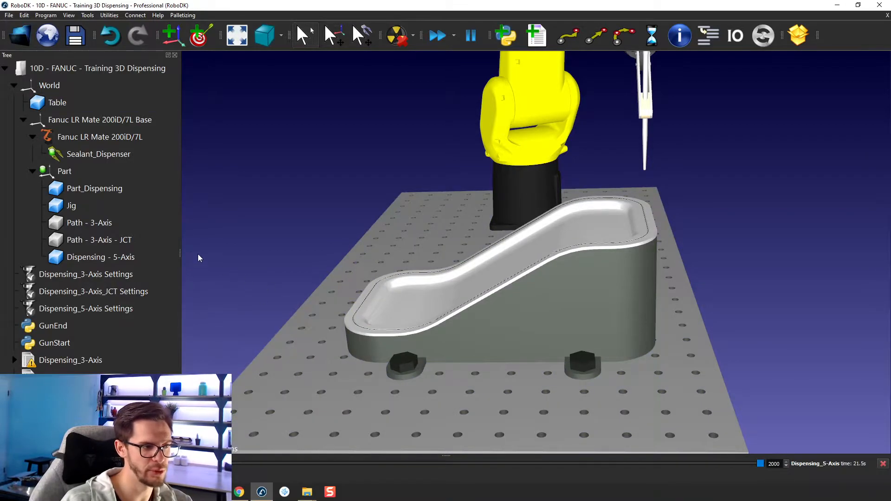
# Step: Hide the Dispensing - 5-Axis curve object and make Path - 3-Axis - JCT visible
pyautogui.click(158, 257)
pyautogui.rightClick(158, 257)
pyautogui.click(177, 279)
pyautogui.rightClick(153, 240)
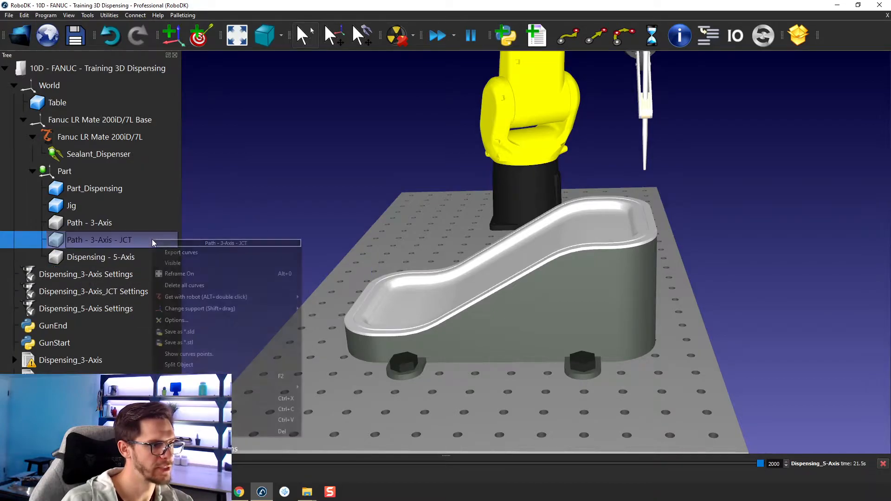
pyautogui.click(178, 264)
# Step: Examine the separate curve segments, their normals and the junctions of Path - 3-Axis - JCT around the part's rim
pyautogui.scroll(5, 566, 288)
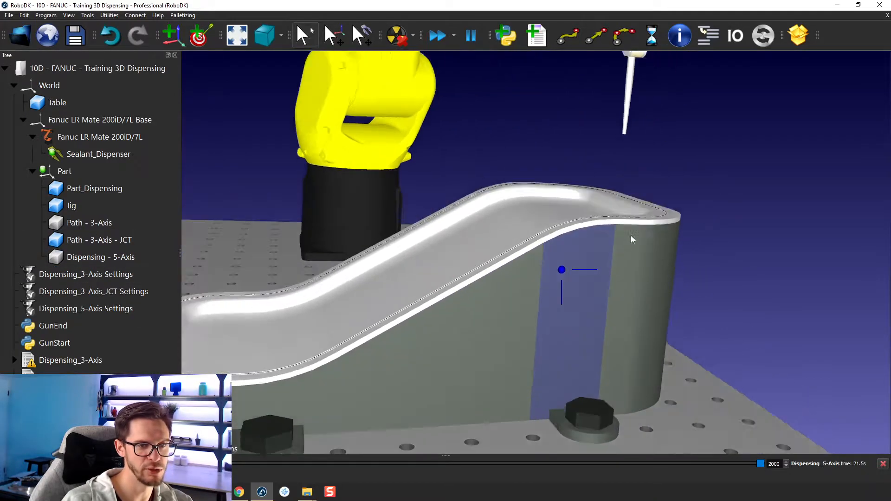
pyautogui.moveTo(626, 238); pyautogui.dragTo(655, 319, button='right')
pyautogui.scroll(-2, 633, 315)
pyautogui.scroll(4, 589, 209)
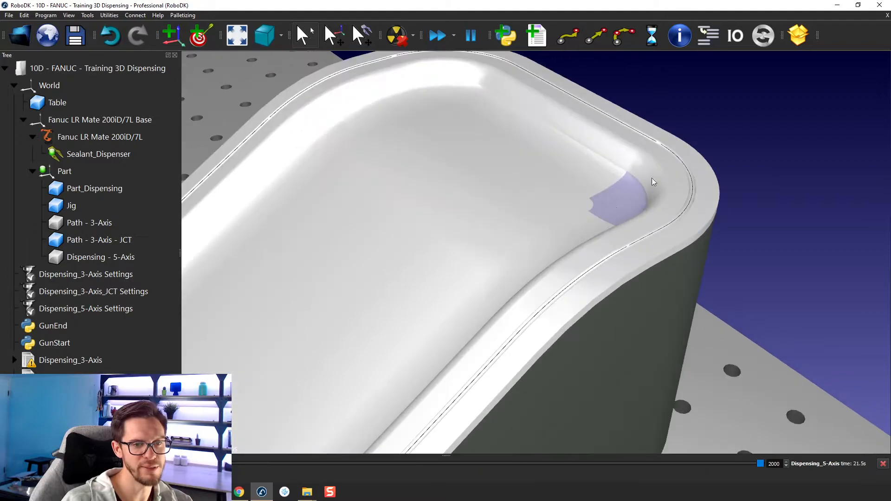
pyautogui.scroll(2, 664, 146)
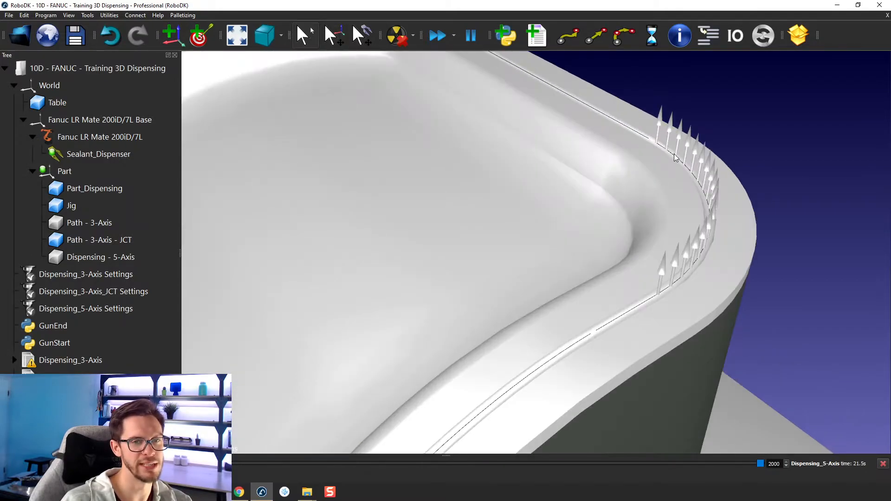
pyautogui.scroll(3, 652, 146)
pyautogui.scroll(-3, 589, 281)
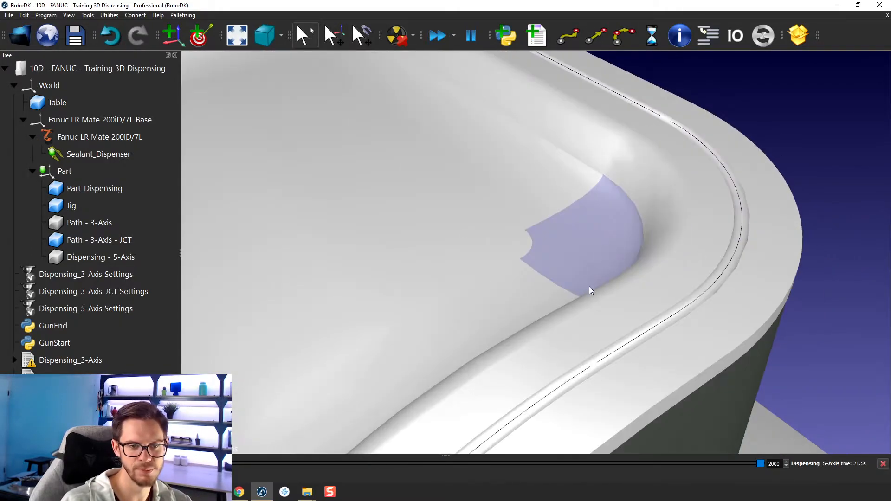
pyautogui.scroll(3, 594, 364)
pyautogui.scroll(-3, 617, 213)
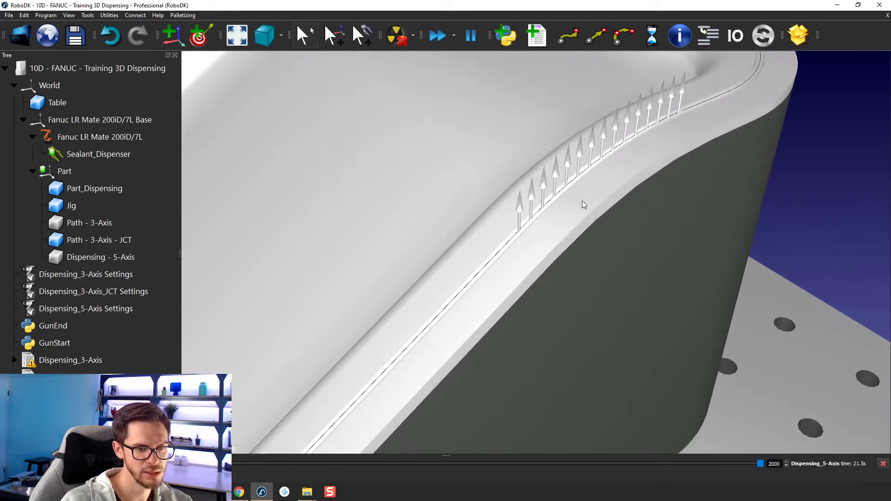
pyautogui.scroll(3, 525, 235)
pyautogui.scroll(-1, 458, 314)
pyautogui.scroll(-3, 385, 382)
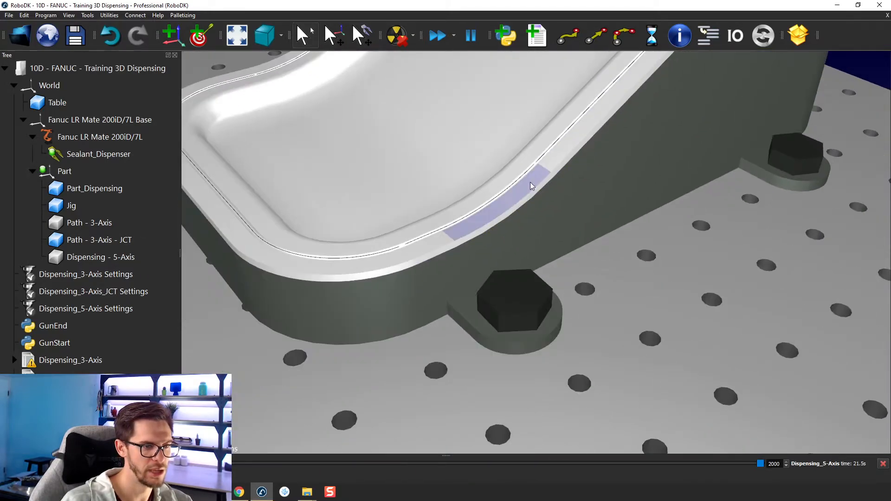
pyautogui.scroll(4, 392, 258)
pyautogui.scroll(-2, 333, 294)
pyautogui.scroll(2, 392, 258)
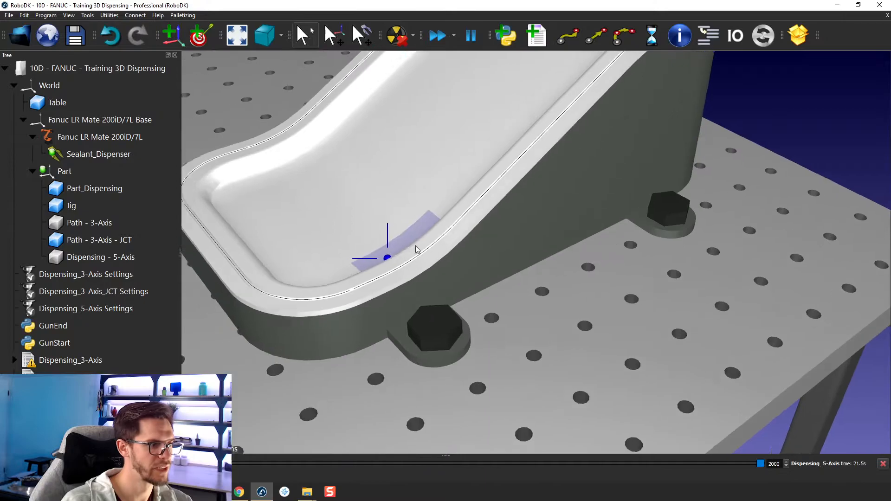
pyautogui.scroll(-3, 391, 258)
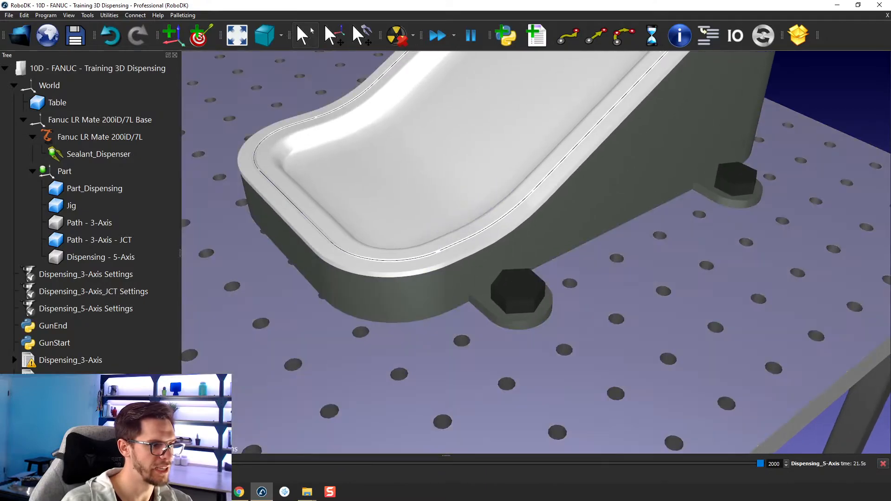
# Step: Open the Dispensing_3-Axis_JCT Settings curve follow project and enable approach/retract for each curve
pyautogui.doubleClick(112, 294)
pyautogui.click(563, 250)
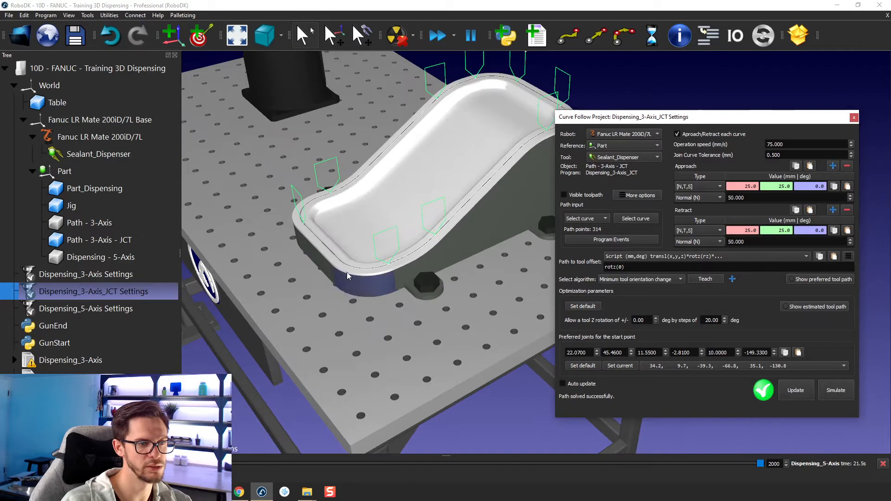
pyautogui.scroll(-2, 353, 278)
pyautogui.moveTo(353, 278); pyautogui.dragTo(338, 242)
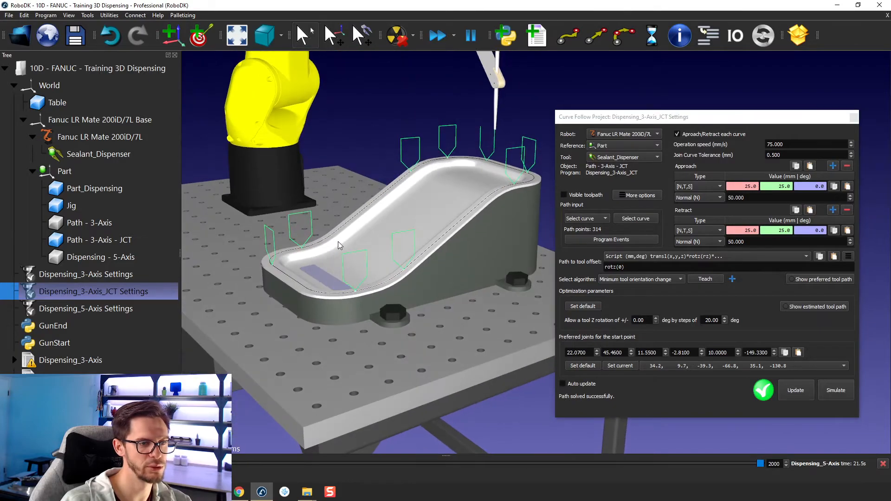
pyautogui.scroll(3, 338, 242)
pyautogui.moveTo(416, 233); pyautogui.dragTo(417, 233)
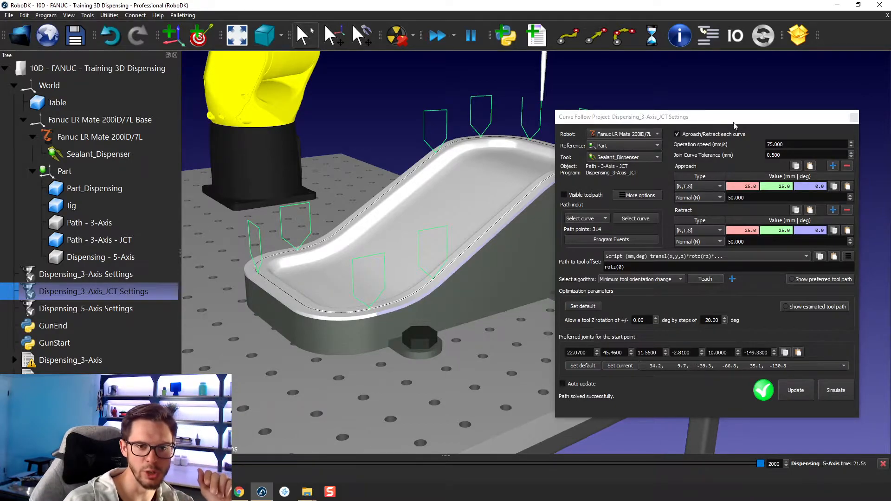
# Step: Disable approach/retract for each curve in the Dispensing_3-Axis_JCT Settings project
pyautogui.moveTo(734, 122); pyautogui.dragTo(786, 66)
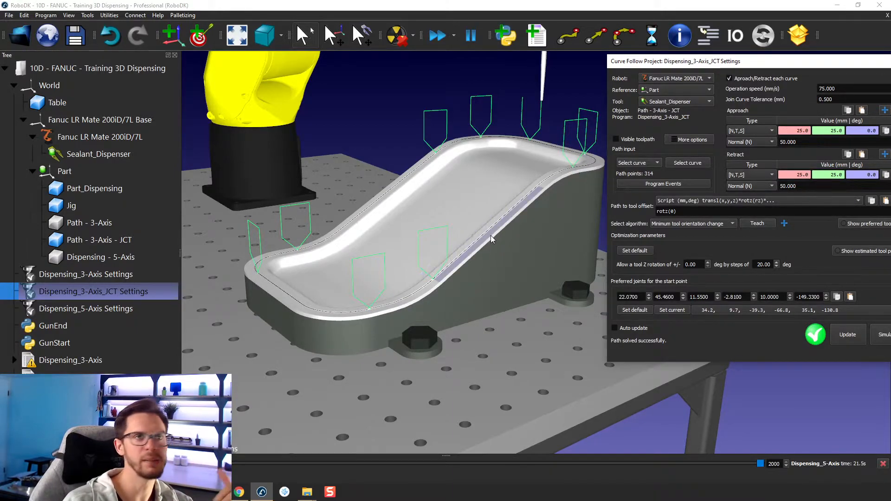
pyautogui.click(729, 79)
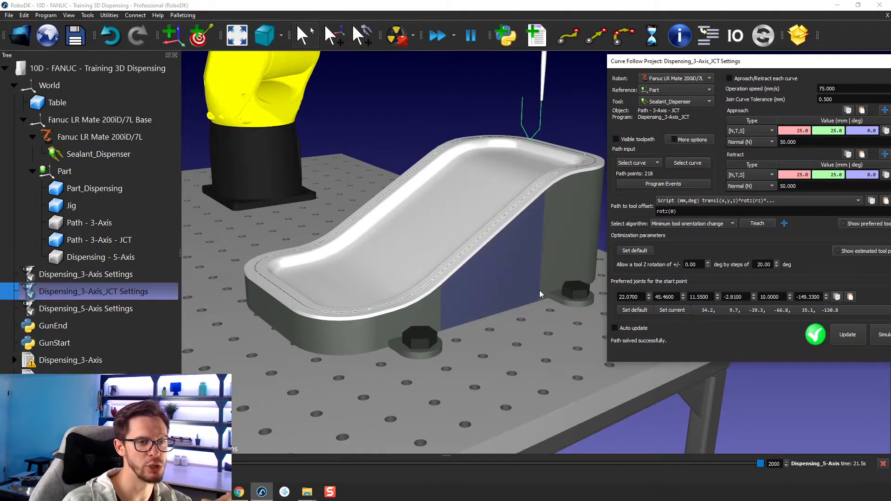
# Step: Delete the straight curve segment along the part's low front edge from Path - 3-Axis - JCT
pyautogui.scroll(5, 413, 307)
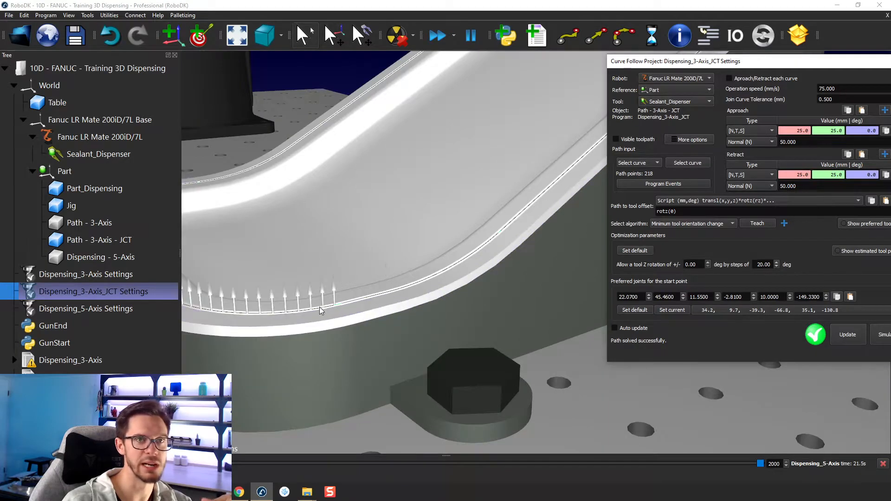
pyautogui.scroll(-6, 343, 303)
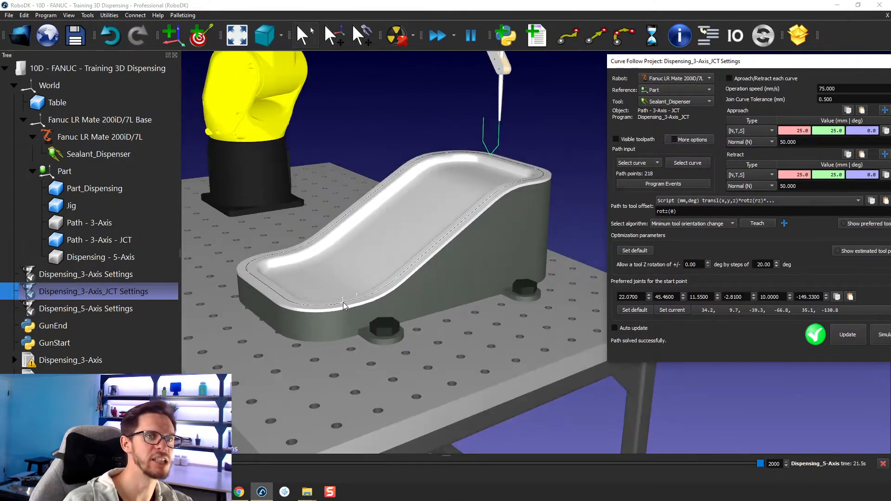
pyautogui.scroll(1, 346, 290)
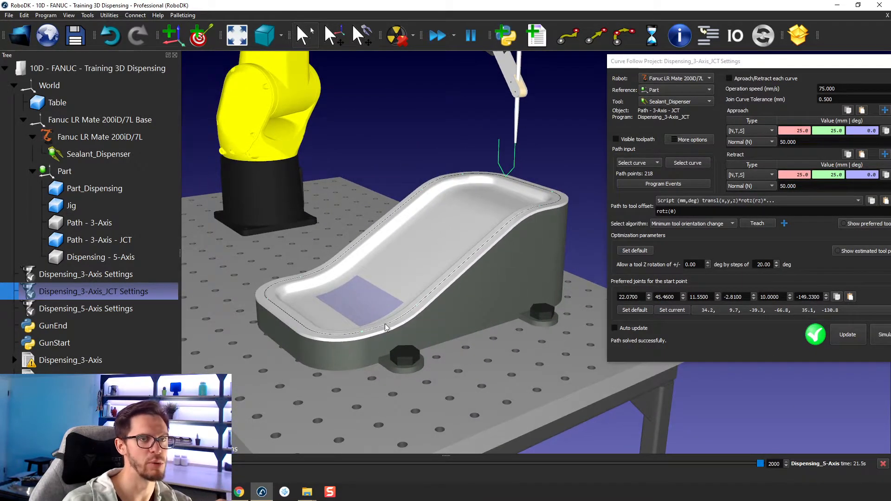
pyautogui.scroll(2, 395, 311)
pyautogui.moveTo(404, 300); pyautogui.dragTo(402, 410)
pyautogui.scroll(3, 342, 328)
pyautogui.click(357, 313)
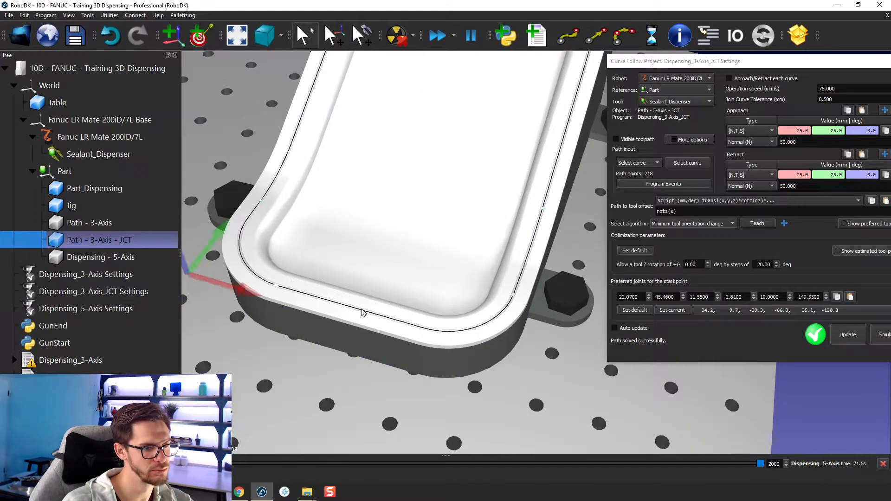
pyautogui.rightClick(357, 312)
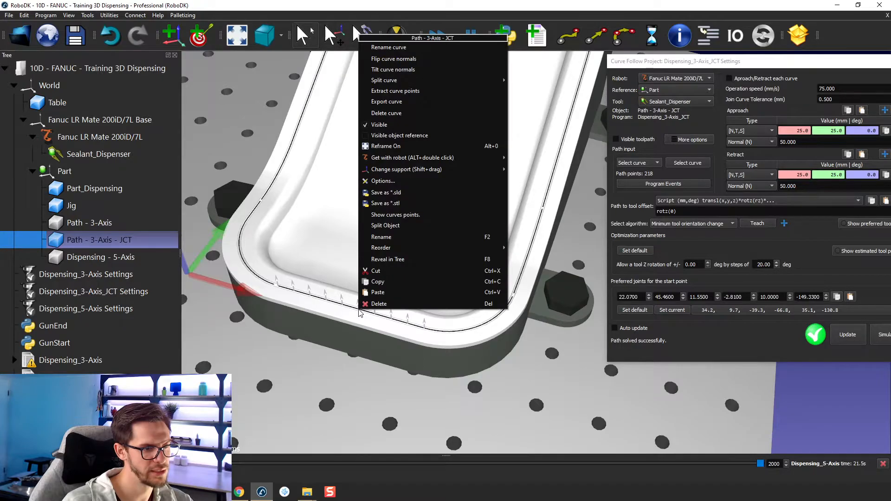
pyautogui.click(401, 112)
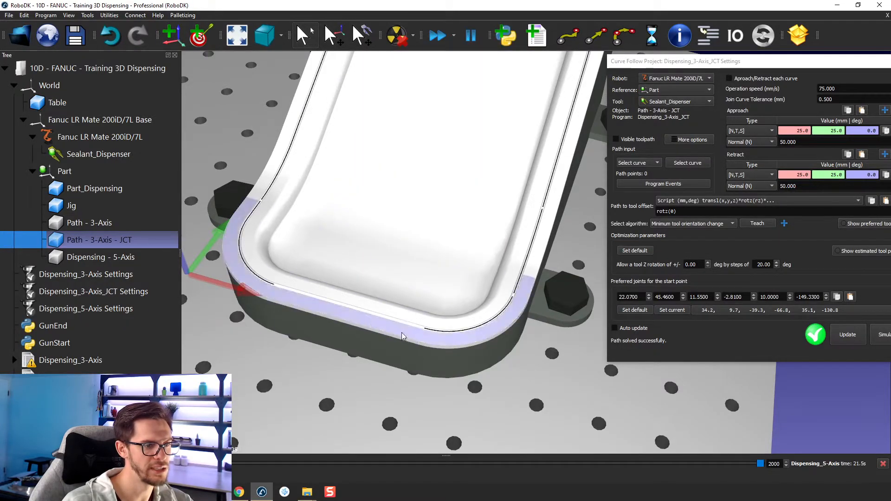
# Step: Reselect all remaining curves for the project, starting from the upper edge segment with its direction reversed
pyautogui.moveTo(409, 333); pyautogui.dragTo(335, 280)
pyautogui.moveTo(335, 281); pyautogui.dragTo(362, 309, button='right')
pyautogui.scroll(-4, 418, 274)
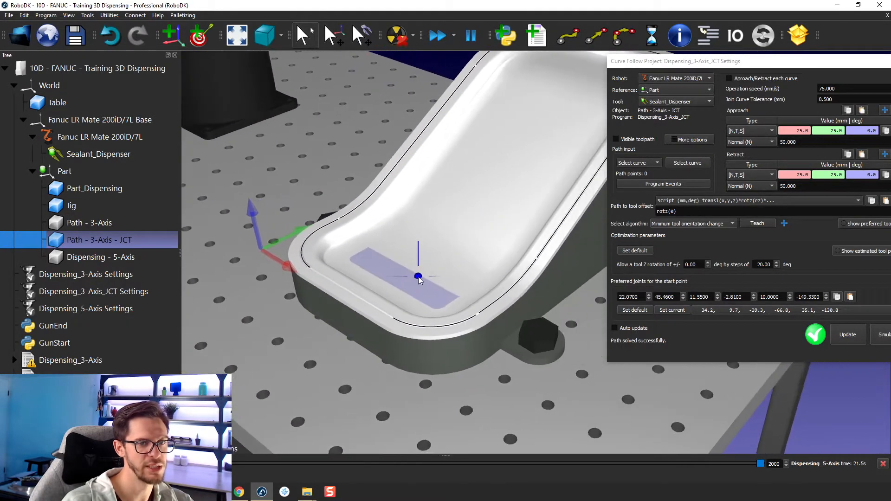
pyautogui.click(687, 162)
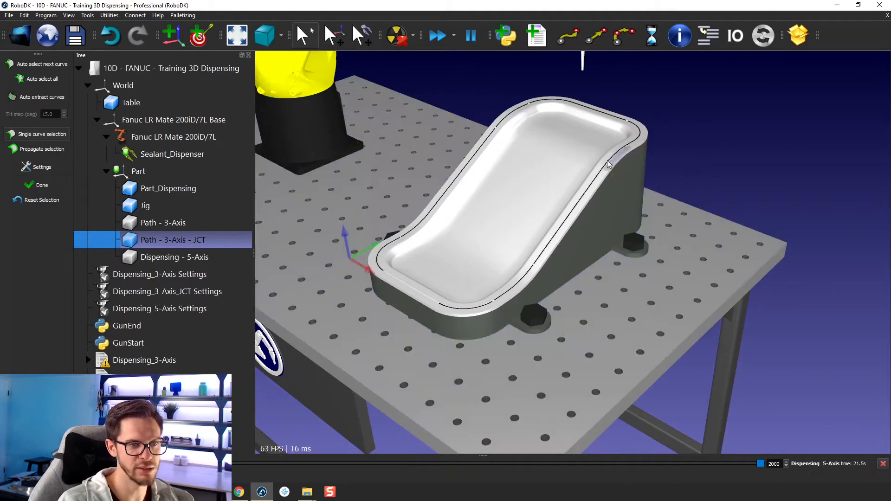
pyautogui.rightClick(590, 108)
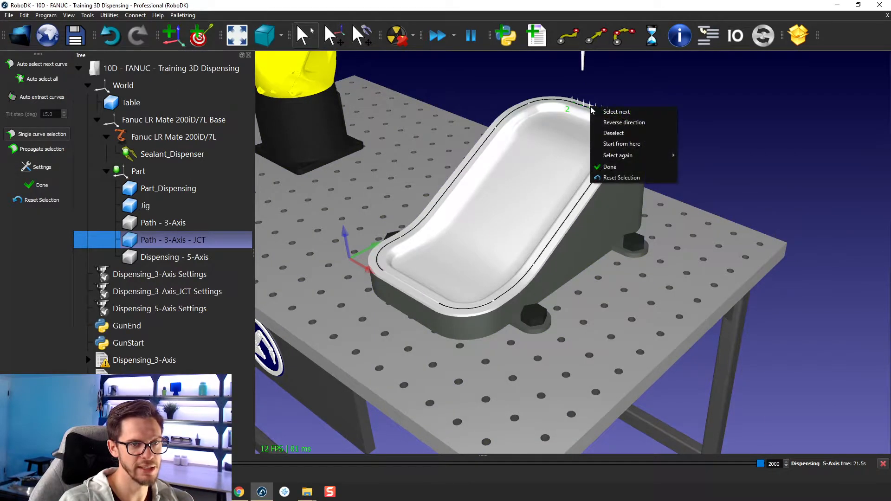
pyautogui.click(620, 122)
pyautogui.click(53, 80)
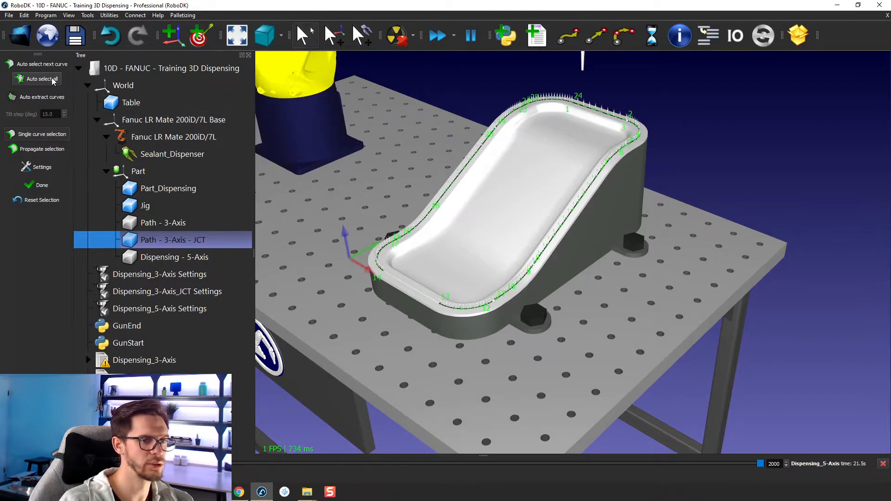
pyautogui.click(42, 186)
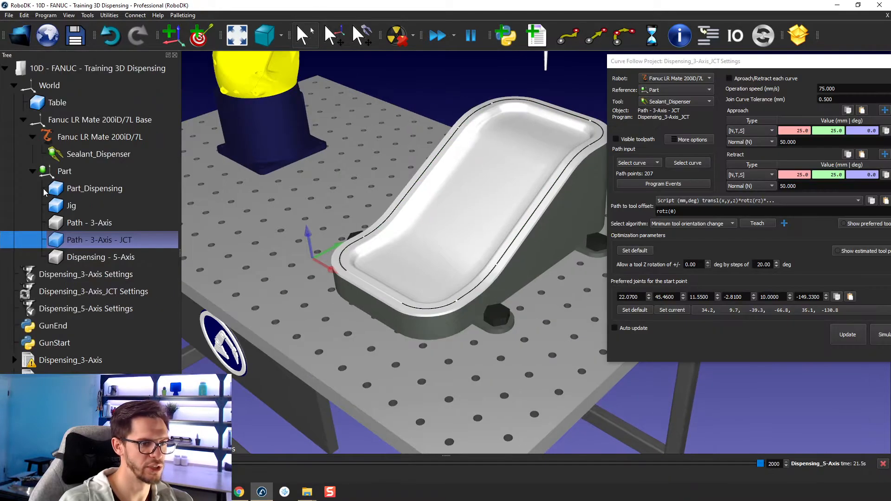
# Step: Update the Dispensing_3-Axis_JCT Settings project and make its toolpath visible
pyautogui.moveTo(540, 296); pyautogui.dragTo(497, 288, button='middle')
pyautogui.moveTo(681, 64); pyautogui.dragTo(652, 61)
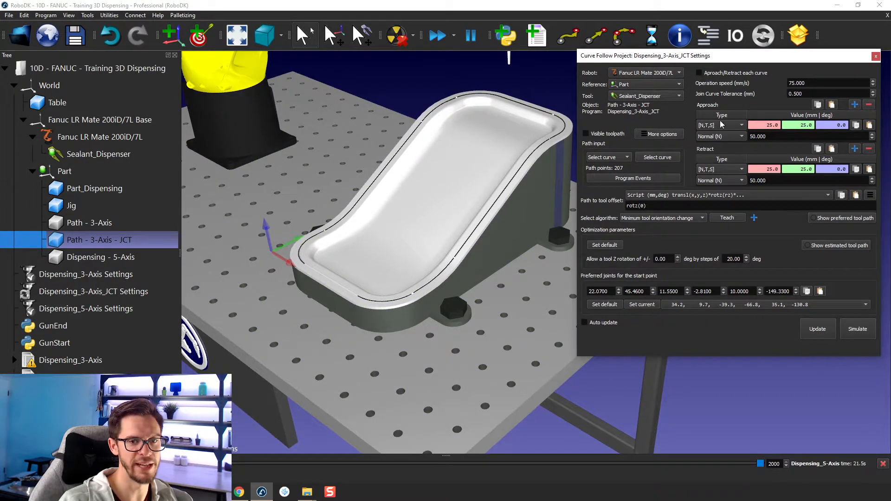
pyautogui.click(818, 329)
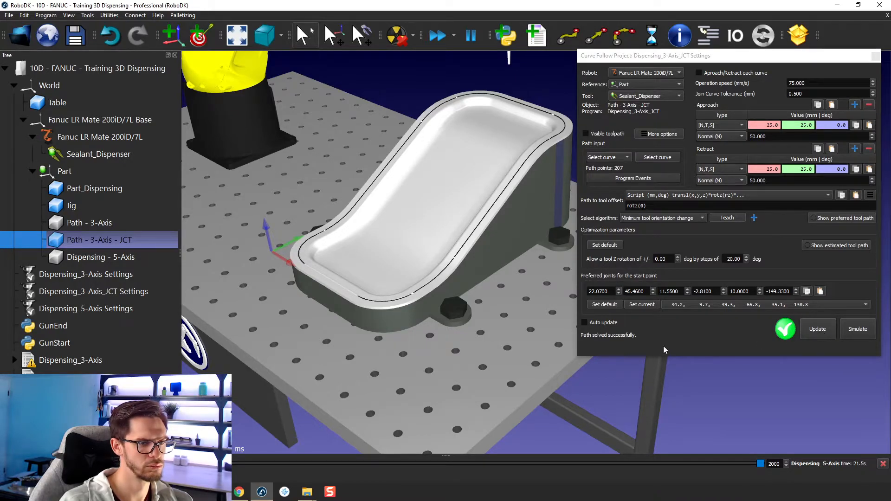
pyautogui.click(608, 132)
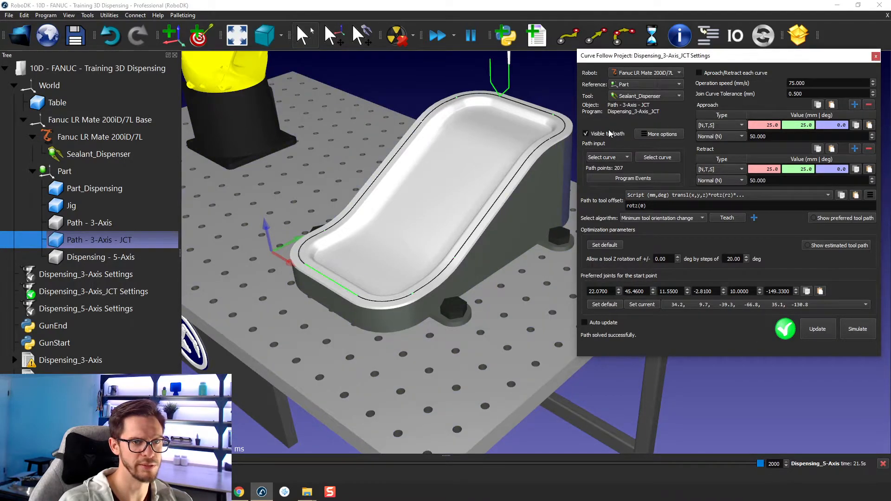
# Step: Examine how the toolpath runs around the rim and across the gap left by the deleted curve
pyautogui.moveTo(411, 220); pyautogui.dragTo(366, 241)
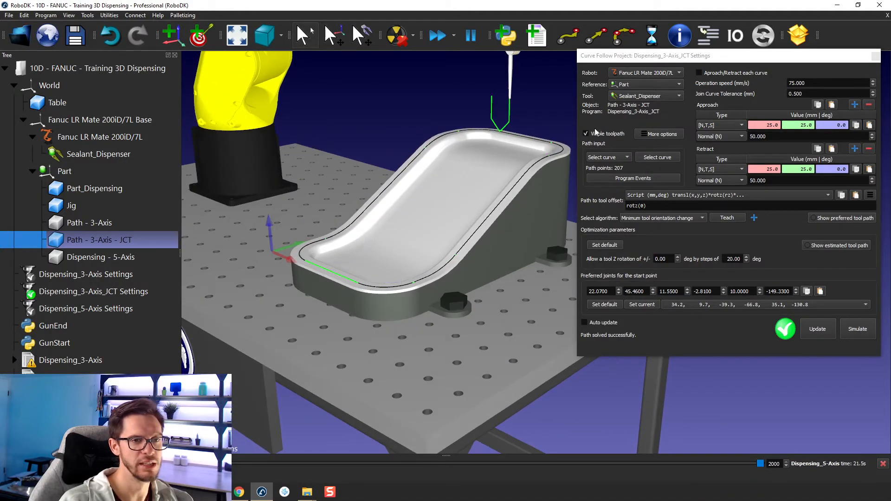
pyautogui.moveTo(424, 253); pyautogui.dragTo(397, 261, button='middle')
pyautogui.click(562, 121)
pyautogui.scroll(2, 516, 150)
pyautogui.moveTo(499, 155); pyautogui.dragTo(513, 150, button='middle')
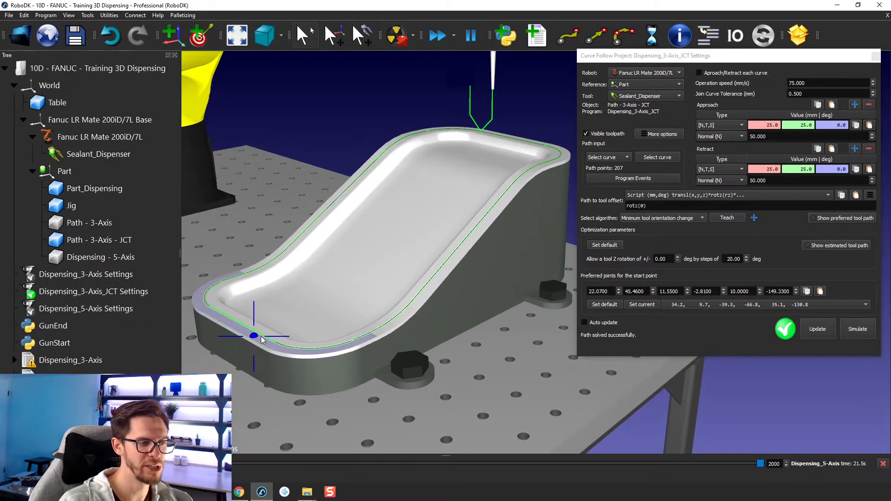
pyautogui.moveTo(258, 336); pyautogui.dragTo(332, 329)
pyautogui.moveTo(332, 325); pyautogui.dragTo(326, 342, button='right')
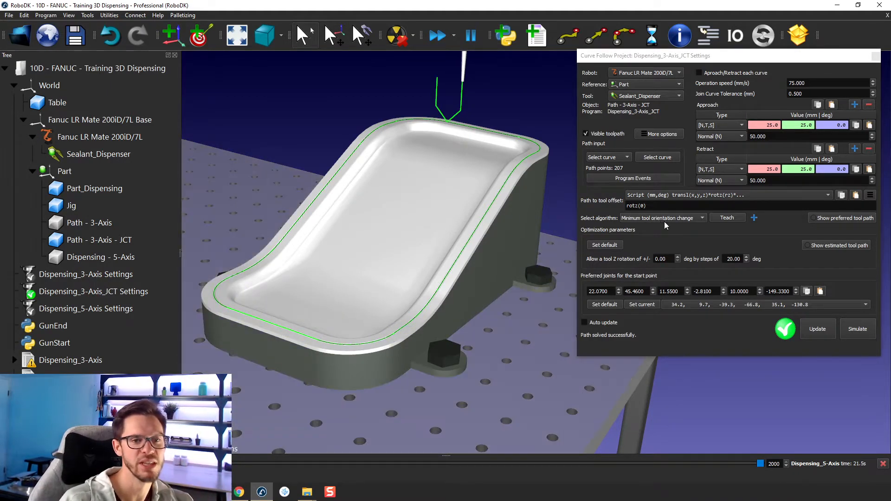
# Step: Enable approach/retract for each curve and check the moves generated around the rim
pyautogui.click(699, 73)
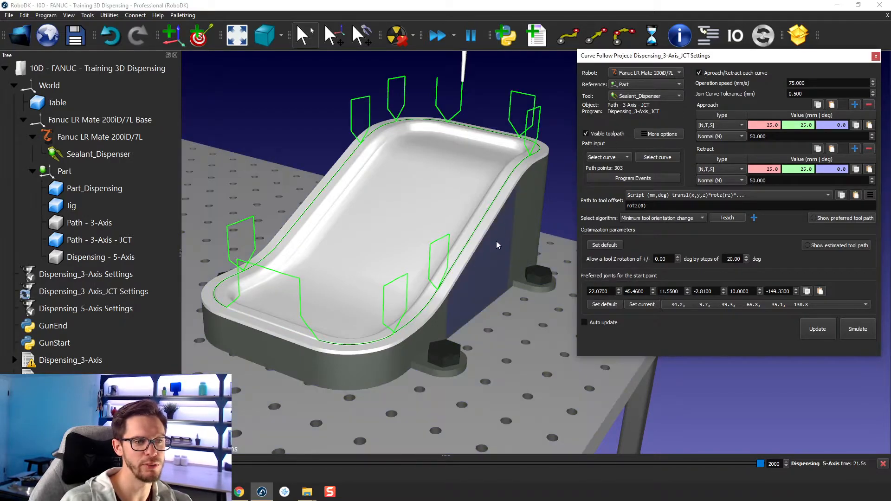
pyautogui.moveTo(250, 363); pyautogui.dragTo(302, 331)
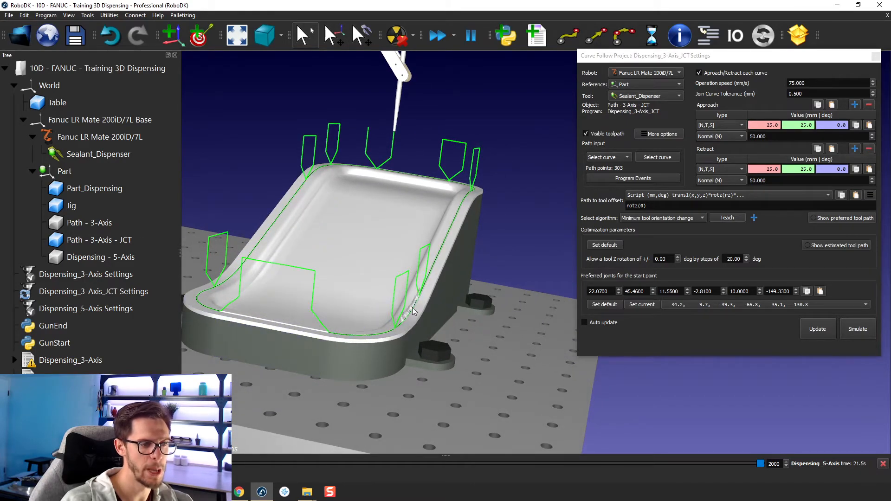
pyautogui.moveTo(413, 307); pyautogui.dragTo(414, 181)
pyautogui.moveTo(533, 245); pyautogui.dragTo(509, 238, button='right')
# Step: Set the Join Curve Tolerance to 5 mm and check the joined path along the rim
pyautogui.moveTo(788, 55); pyautogui.dragTo(769, 21)
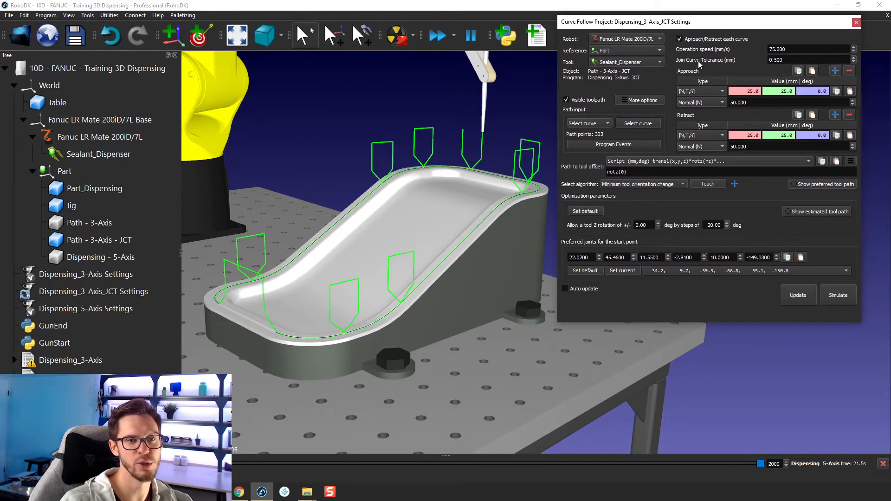
pyautogui.doubleClick(774, 60)
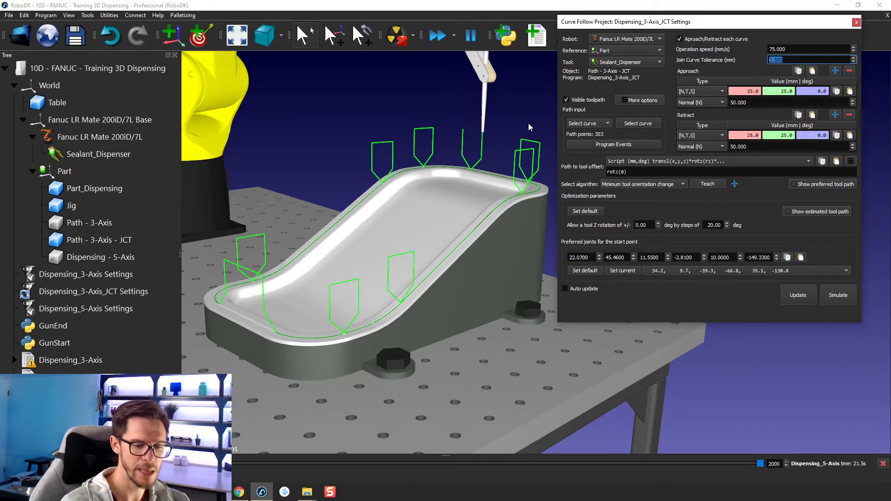
pyautogui.write('5')
pyautogui.press('Return')
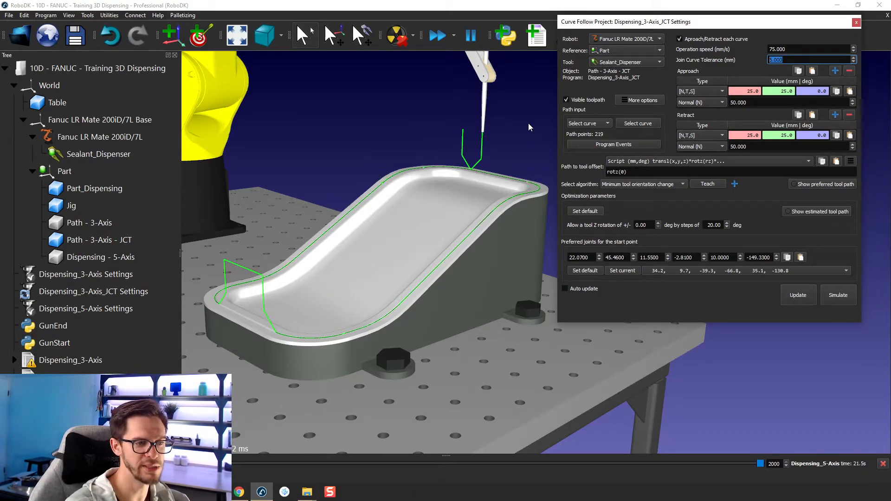
pyautogui.scroll(3, 369, 332)
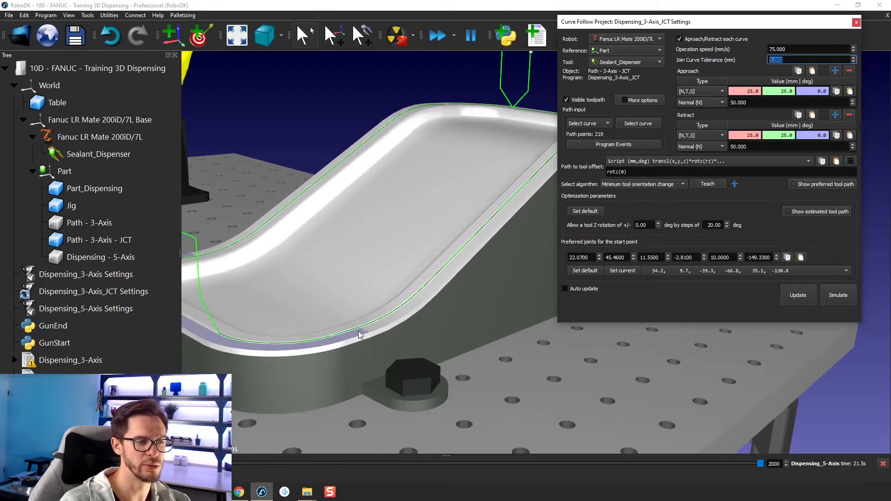
pyautogui.scroll(-2, 420, 294)
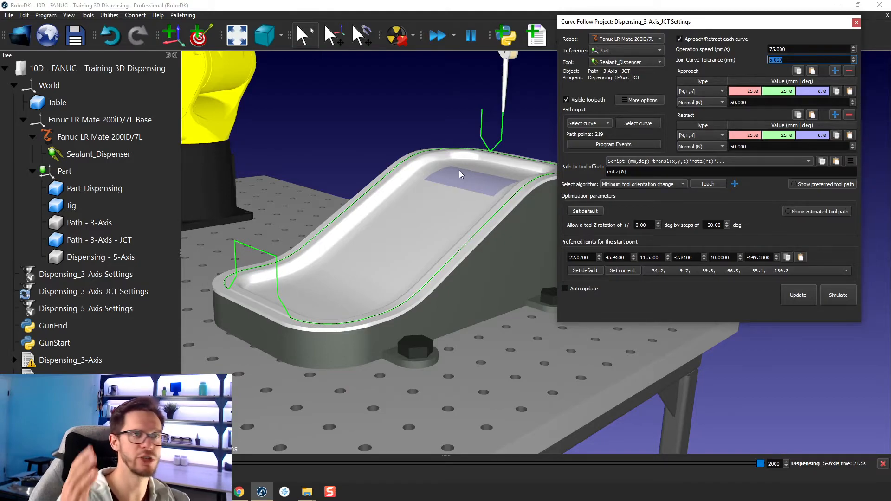
# Step: Update the project with the new tolerance and run the Dispensing_3-Axis_JCT program to watch the full dispensing cycle
pyautogui.moveTo(458, 171); pyautogui.dragTo(303, 366)
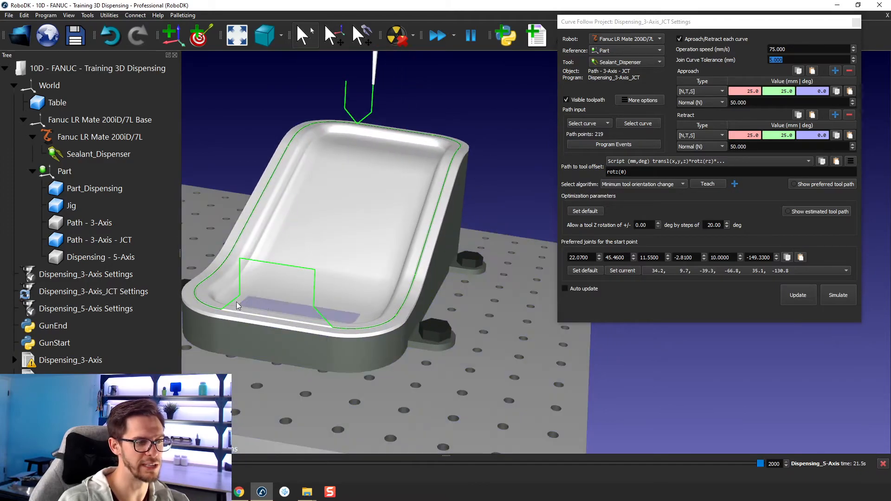
pyautogui.moveTo(333, 256); pyautogui.dragTo(419, 253, button='middle')
pyautogui.moveTo(418, 253)
pyautogui.mouseDown(button='right')
pyautogui.moveTo(345, 224)
pyautogui.moveTo(353, 269)
pyautogui.mouseUp(button='right')
pyautogui.click(797, 296)
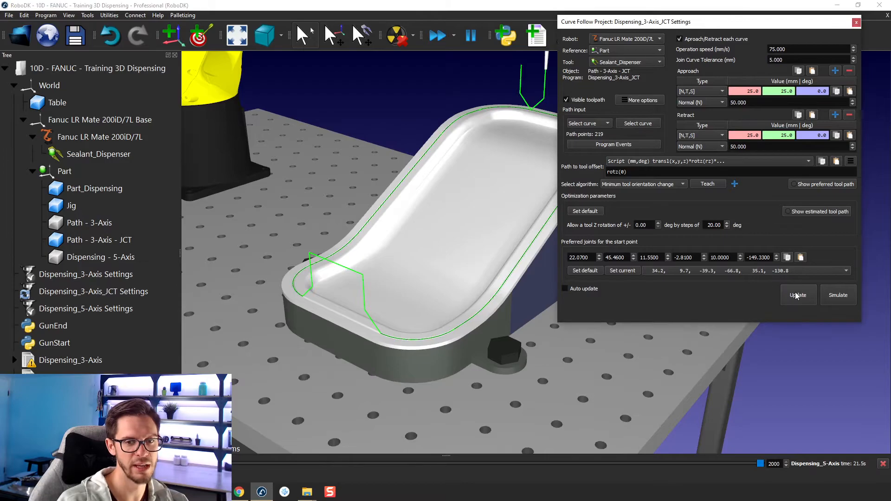
pyautogui.click(797, 295)
pyautogui.doubleClick(70, 378)
pyautogui.scroll(-4, 456, 292)
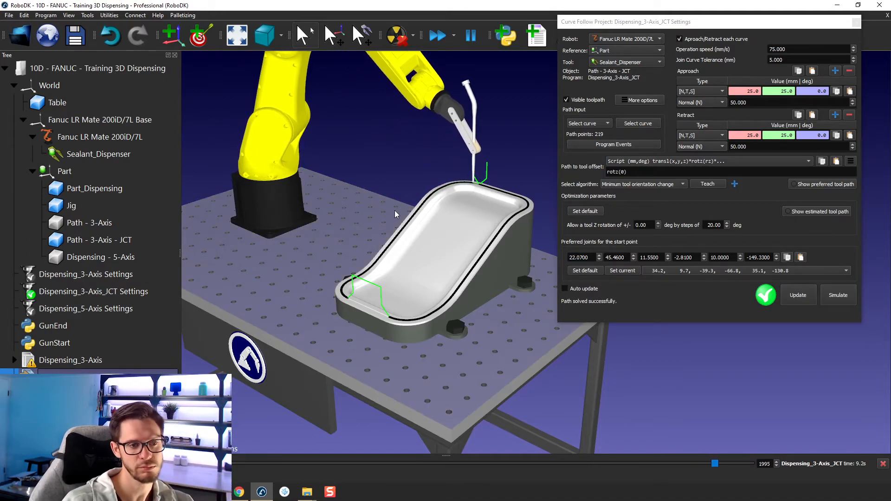
pyautogui.scroll(-2, 398, 220)
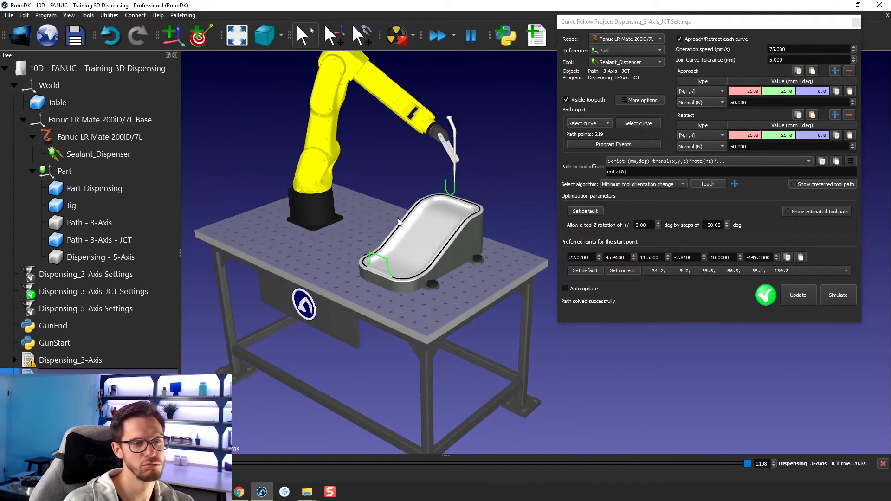
pyautogui.moveTo(398, 221); pyautogui.dragTo(398, 251, button='middle')
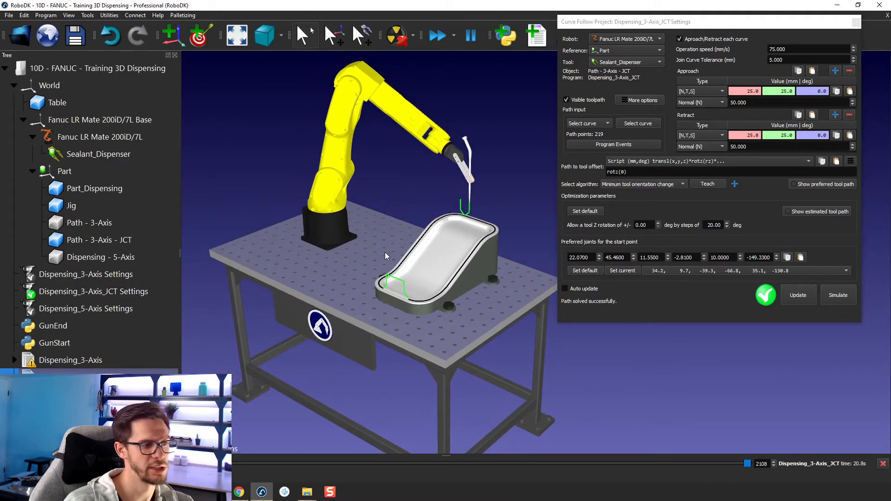